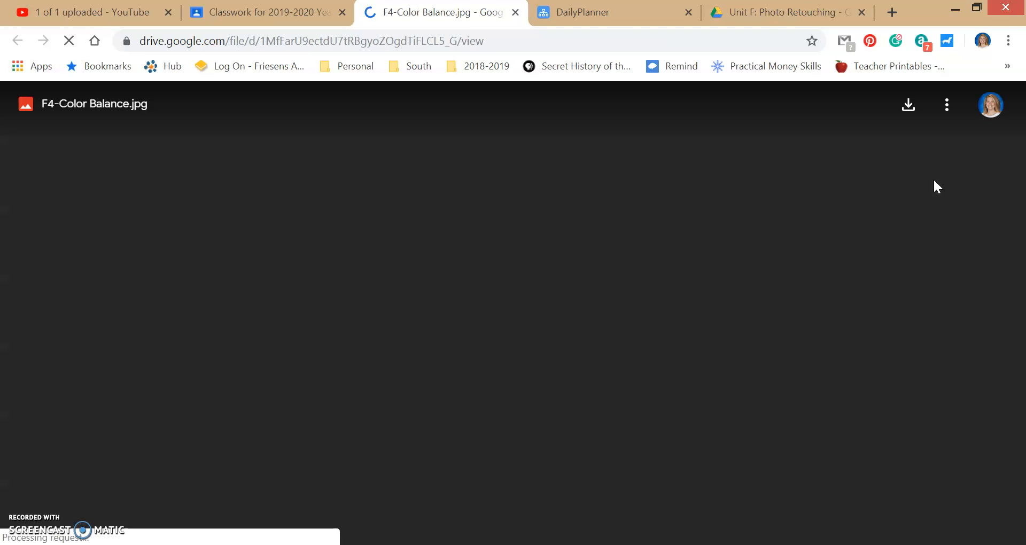
Download F4-Color Balance.jpg from Google Drive and open the downloaded photo in Adobe Photoshop.
left_click(909, 110)
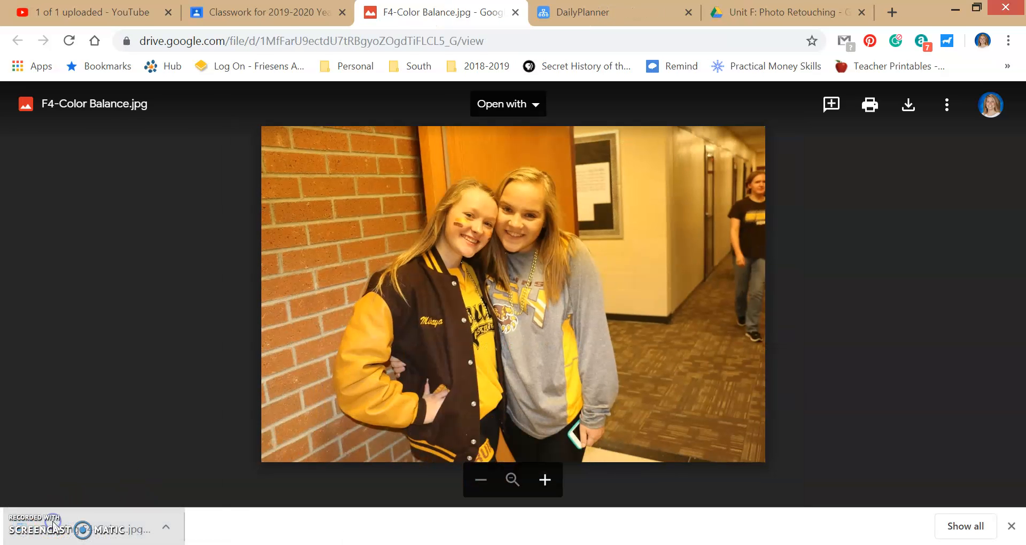
left_click(54, 527)
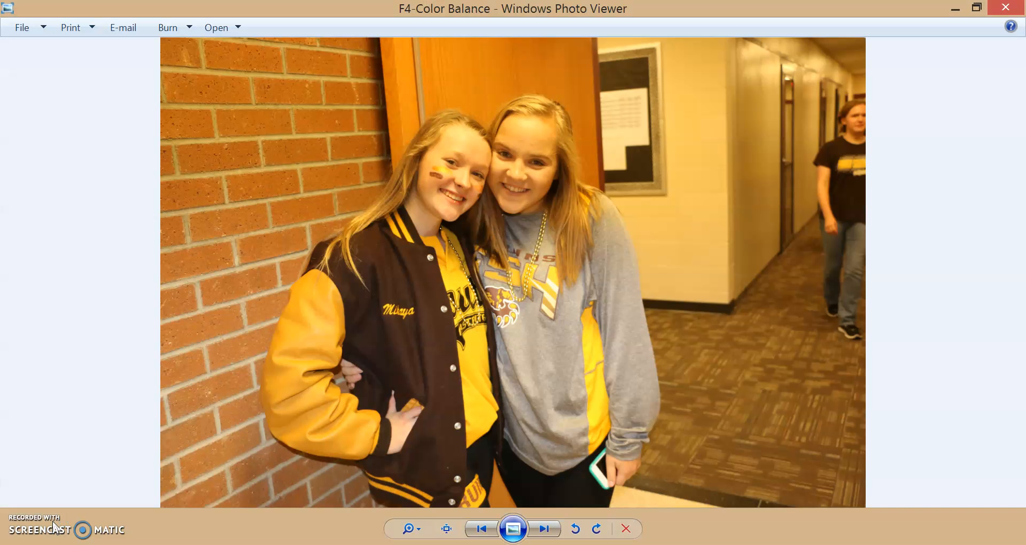
right_click(390, 376)
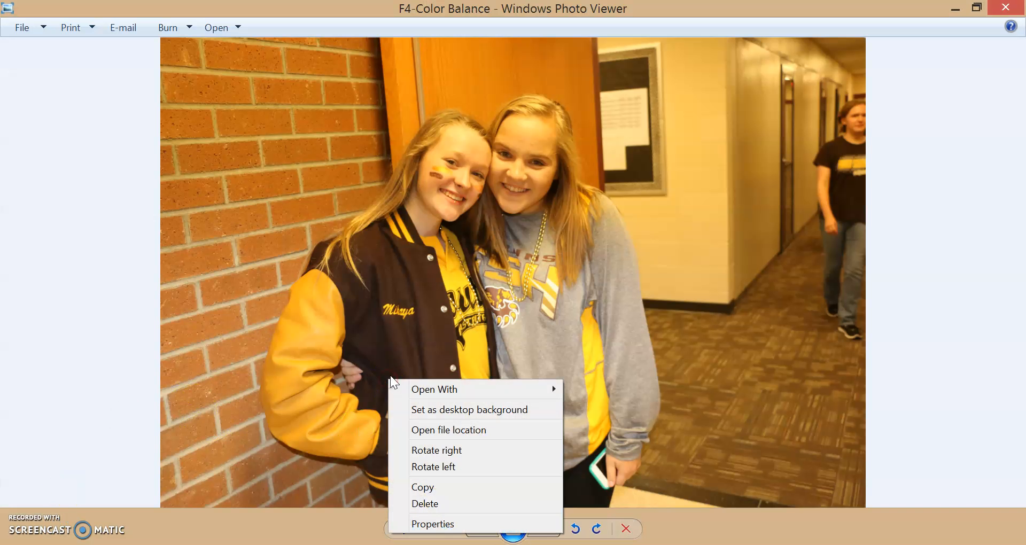
mouse_move(449, 389)
left_click(327, 437)
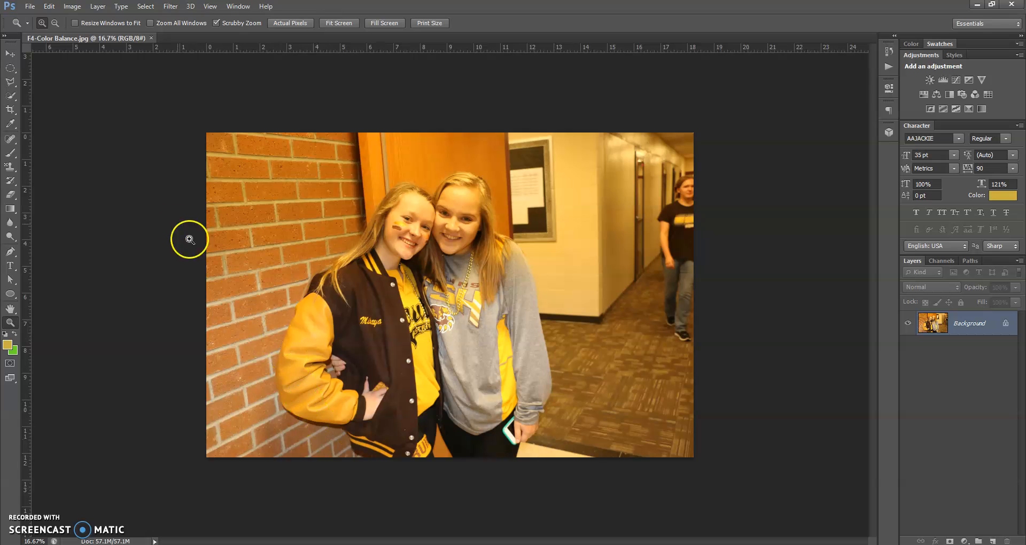
Add a Color Balance adjustment layer above the photo, with its tone set to Midtones.
left_click(10, 310)
double_click(9, 309)
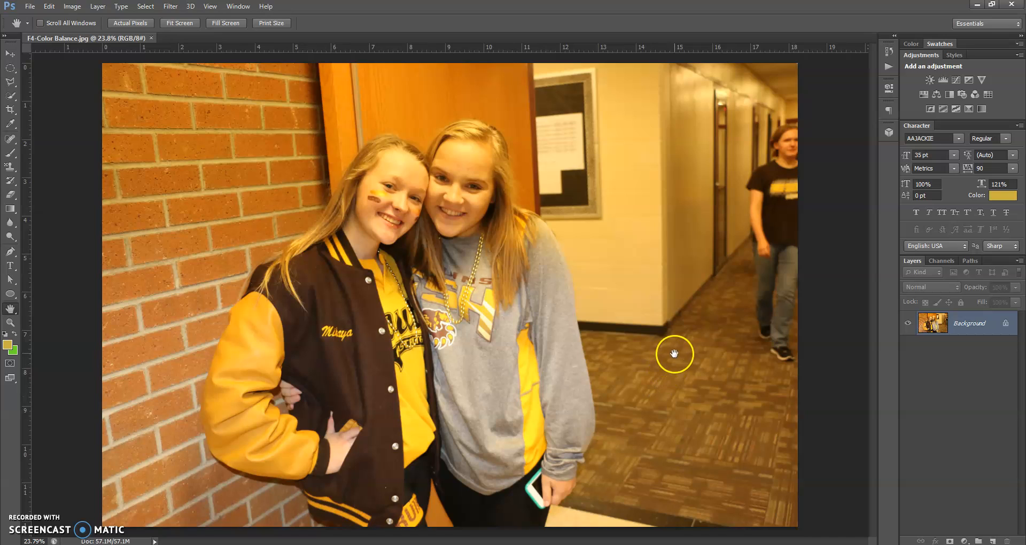
left_click(934, 95)
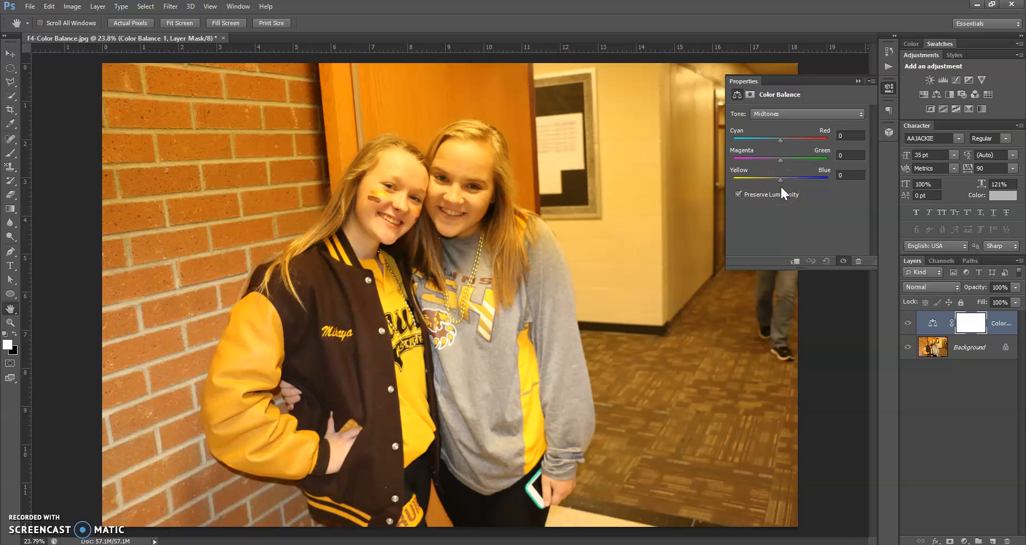
left_click(809, 115)
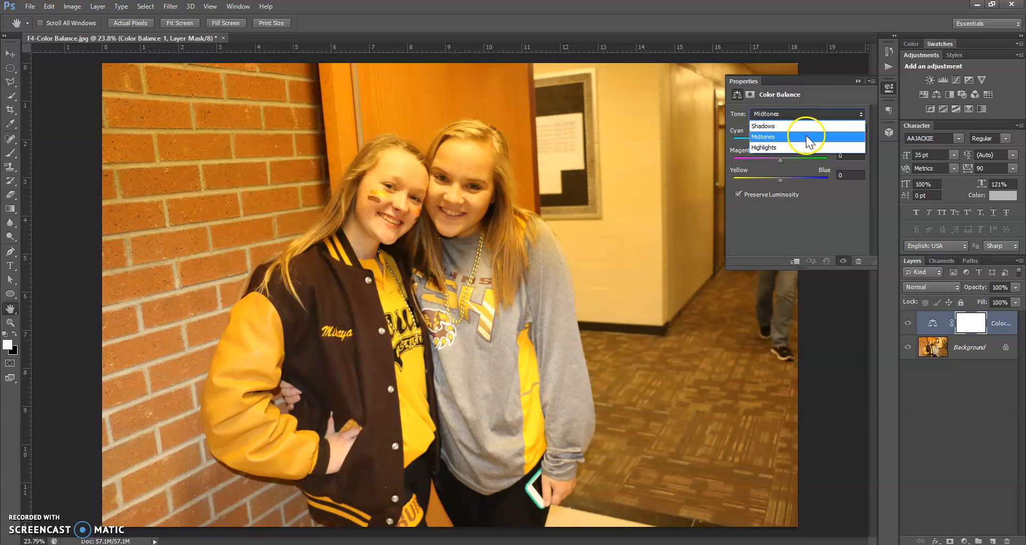
left_click(806, 136)
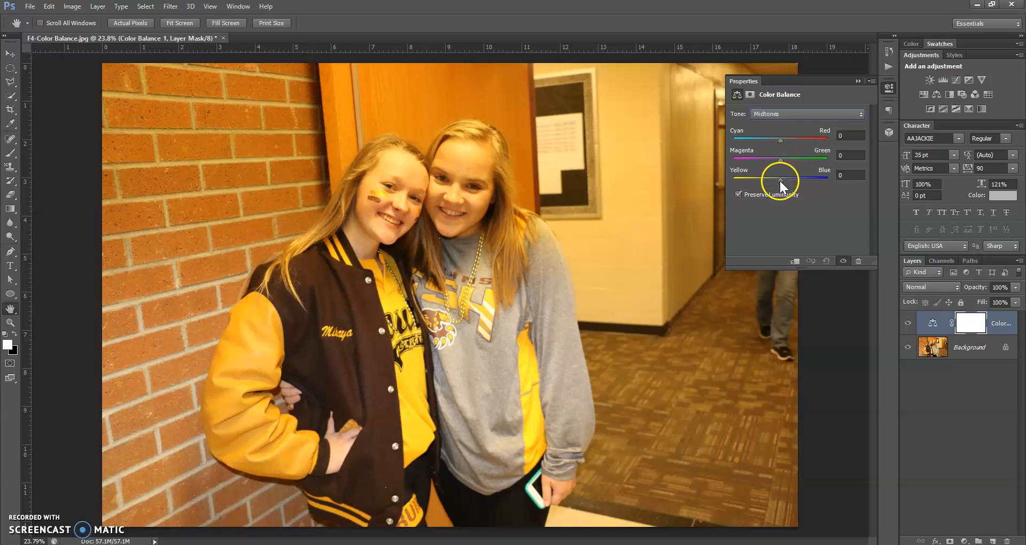
Shift the midtones strongly toward blue, and slightly toward green and cyan.
left_click_drag(780, 180, 796, 184)
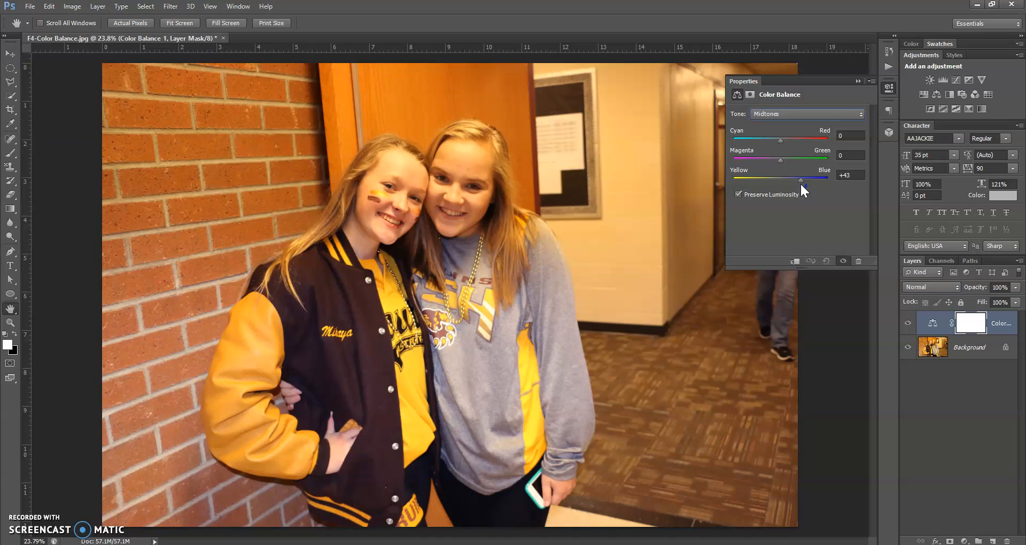
left_click_drag(800, 184, 798, 183)
left_click(799, 185)
left_click_drag(781, 159, 784, 163)
left_click_drag(780, 139, 773, 139)
Set the Color Balance highlights to +21 toward blue and try a tiny magenta–green adjustment.
left_click(822, 115)
left_click(820, 146)
left_click_drag(782, 180, 789, 181)
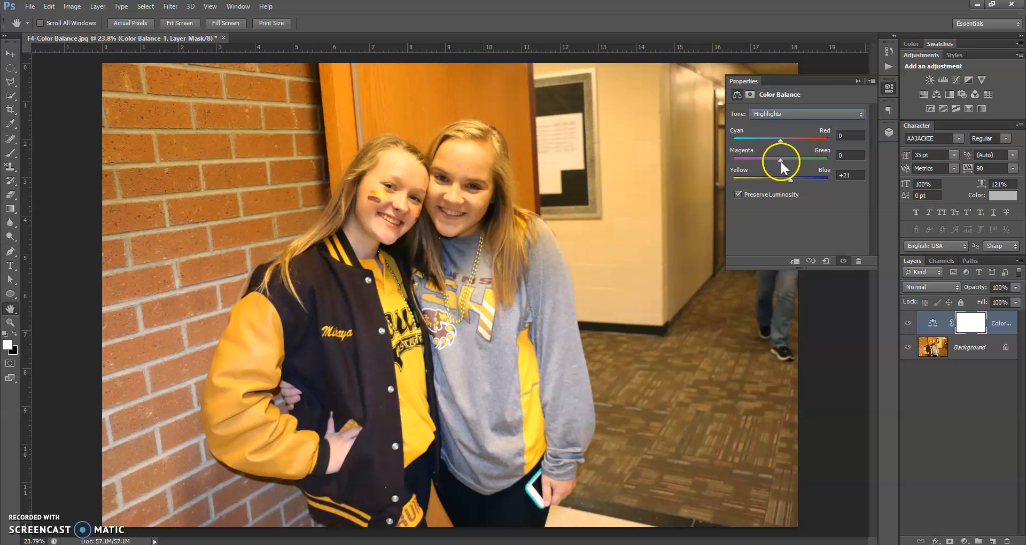
left_click_drag(781, 160, 781, 160)
Set the Color Balance shadows to +15 toward blue and collapse the adjustment's properties.
left_click(783, 115)
left_click(781, 126)
left_click_drag(780, 178, 785, 182)
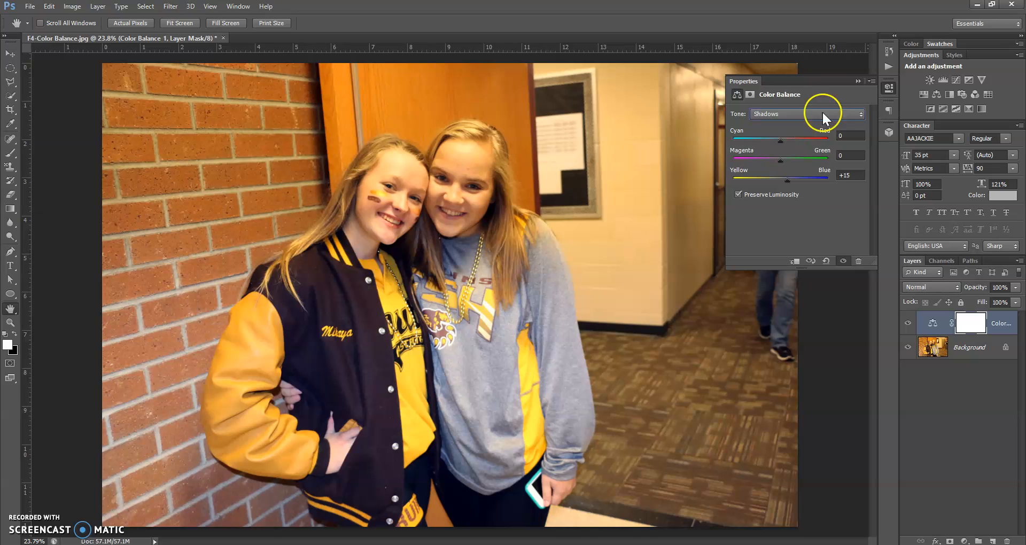
left_click(859, 81)
Compare the photo before and after the correction by repeatedly hiding and showing the Color Balance layer.
left_click(906, 327)
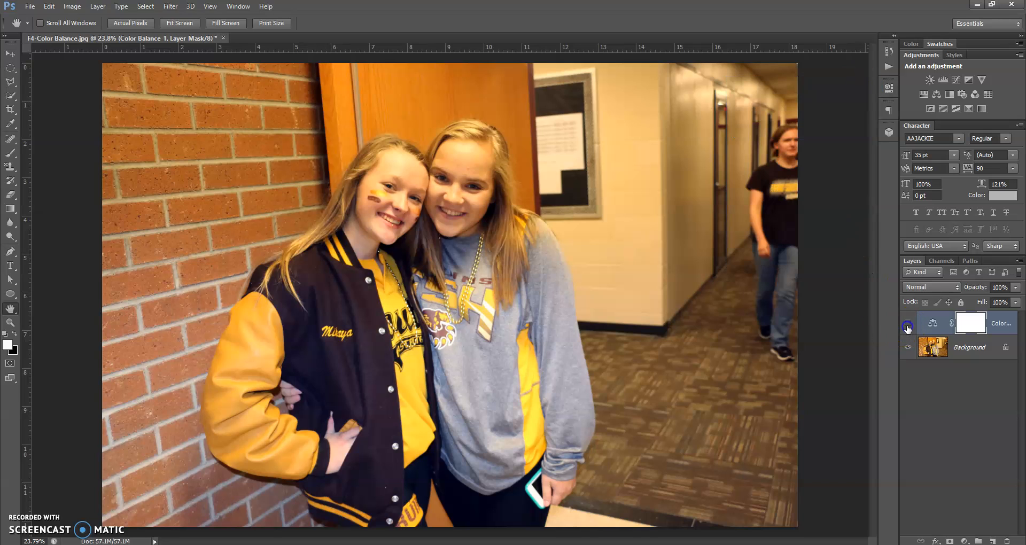
left_click(908, 327)
left_click(908, 324)
left_click(908, 324)
left_click(907, 324)
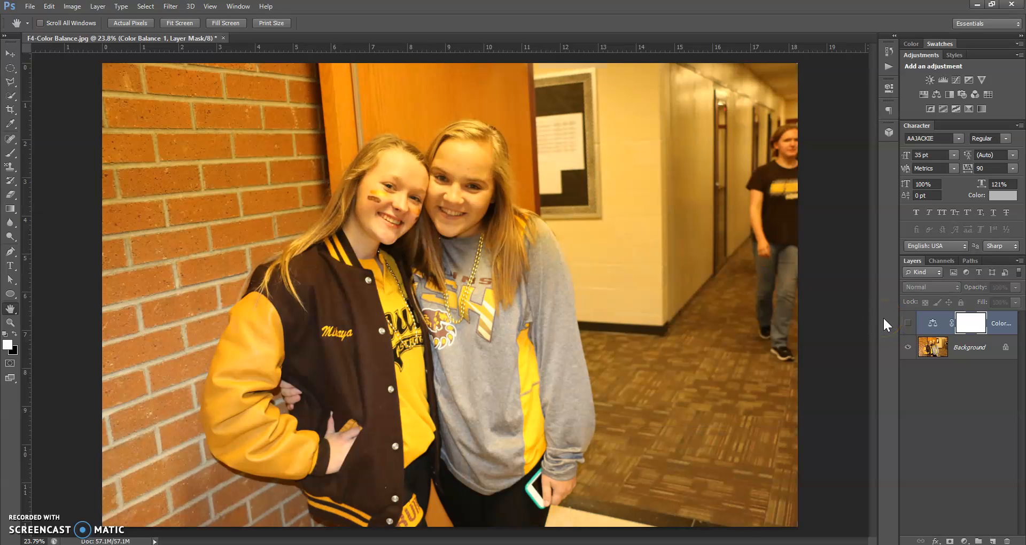
left_click(908, 324)
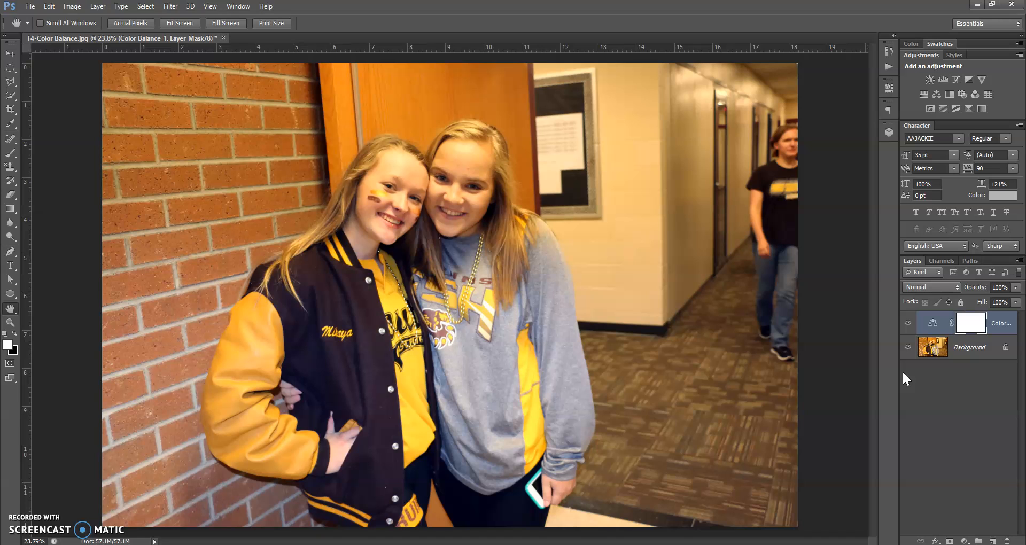
left_click(908, 323)
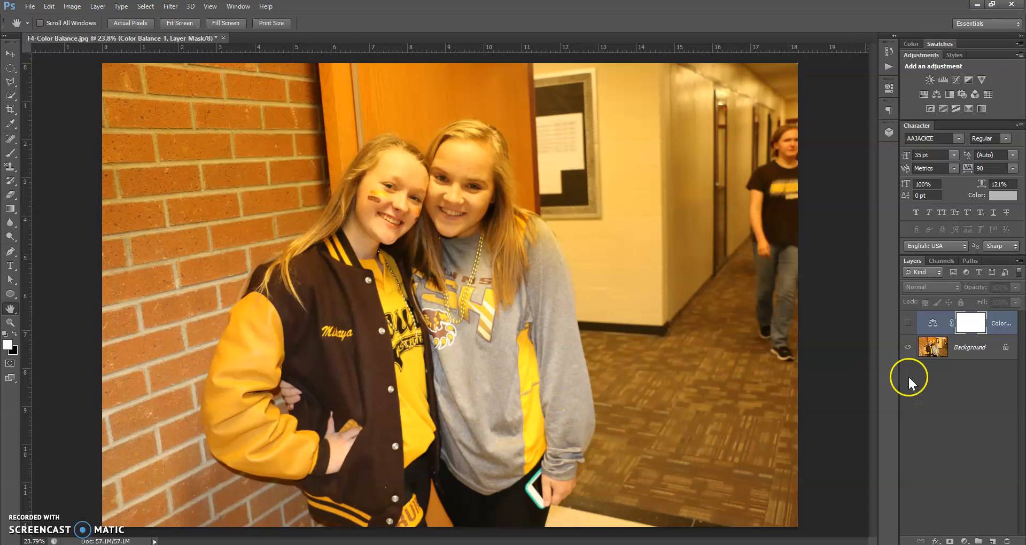
left_click(909, 324)
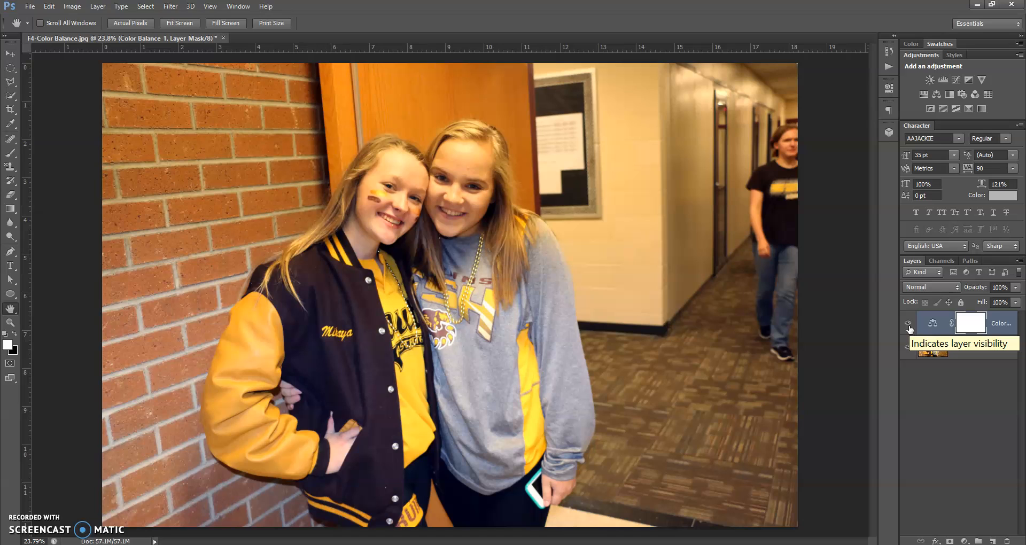
Delete the Color Balance adjustment layer.
left_click(1005, 327)
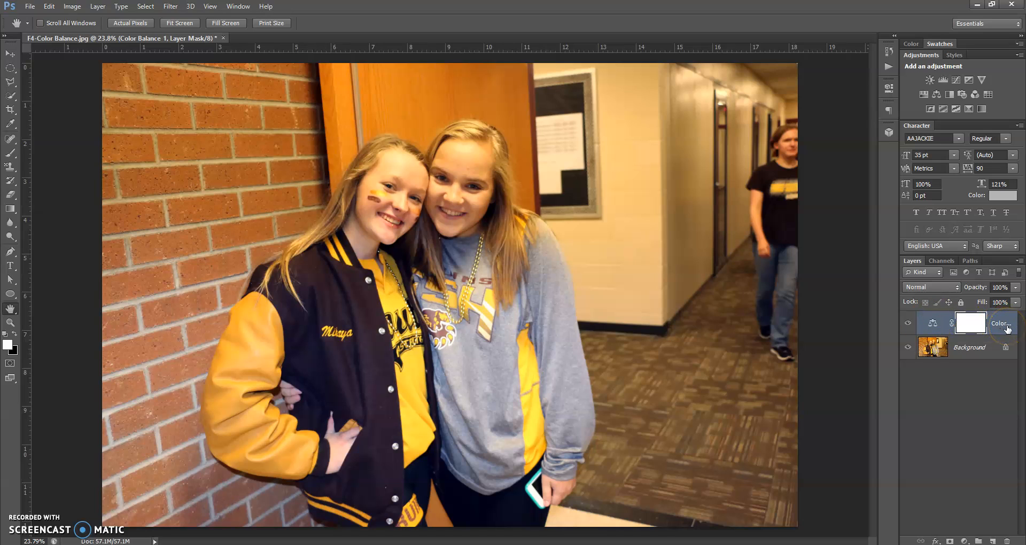
left_click(1008, 328)
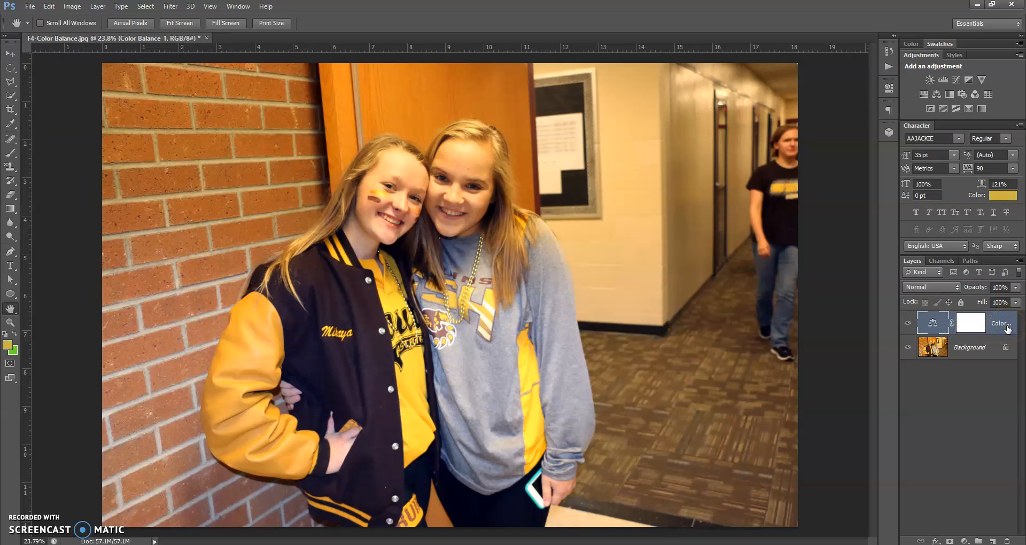
key("Delete")
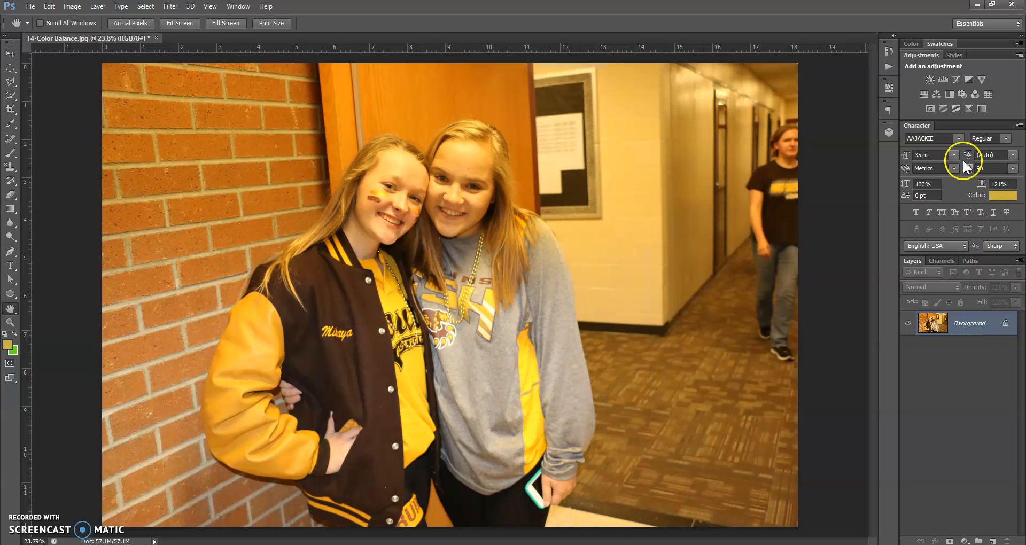
Add a new Color Balance adjustment layer and set its midtones to cyan–red -18, magenta–green +4 and yellow–blue +34.
left_click(937, 94)
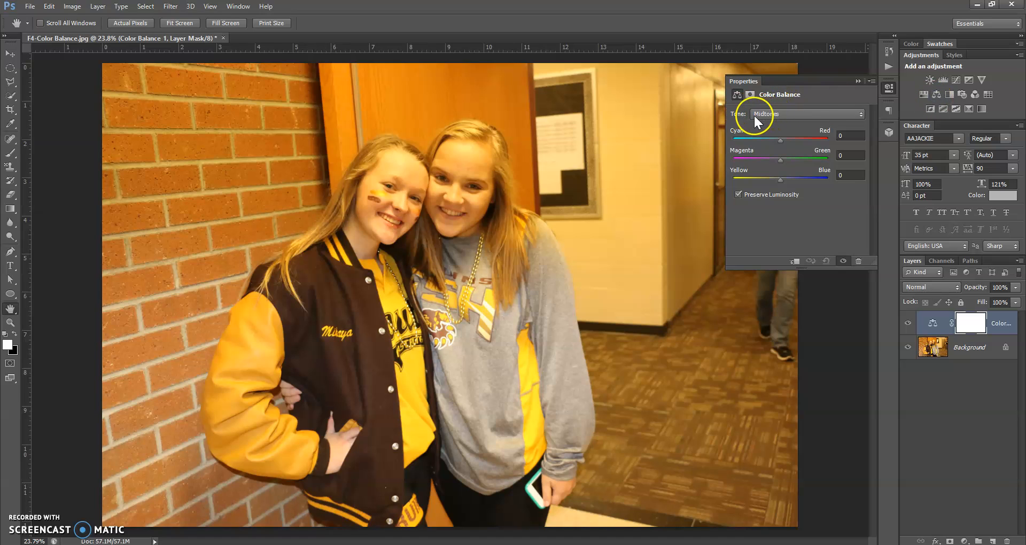
left_click(783, 180)
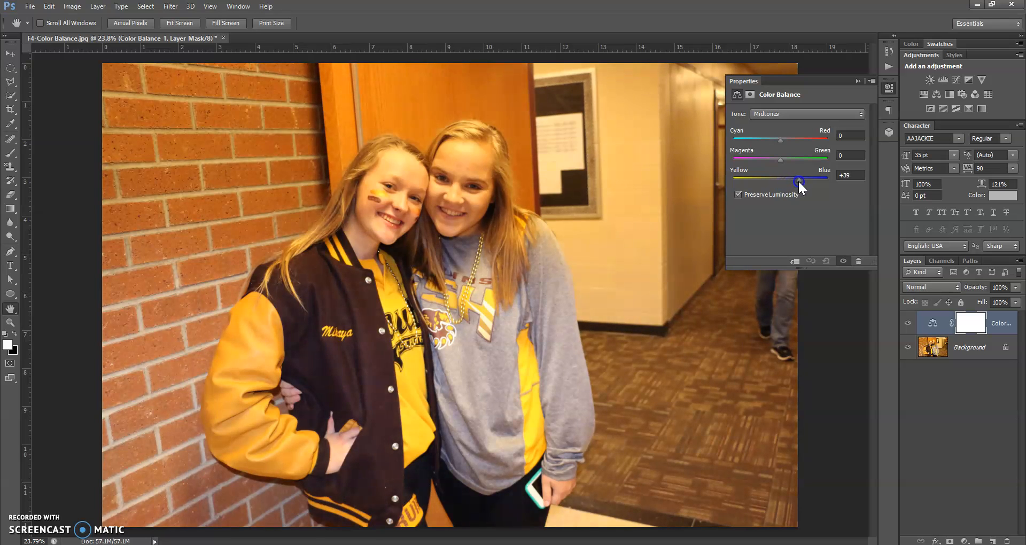
left_click_drag(802, 180, 783, 181)
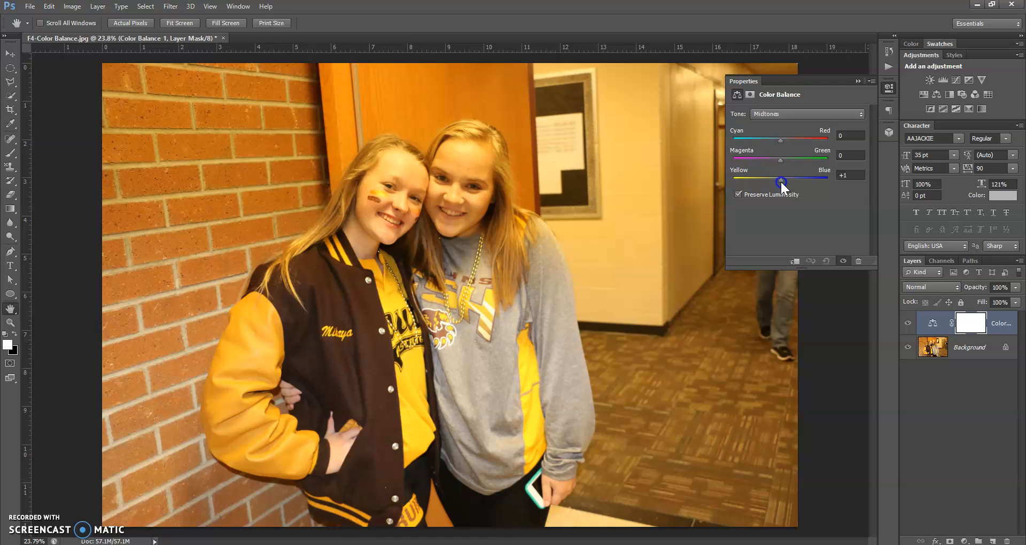
left_click_drag(786, 182, 796, 180)
left_click_drag(780, 140, 783, 160)
left_click(778, 116)
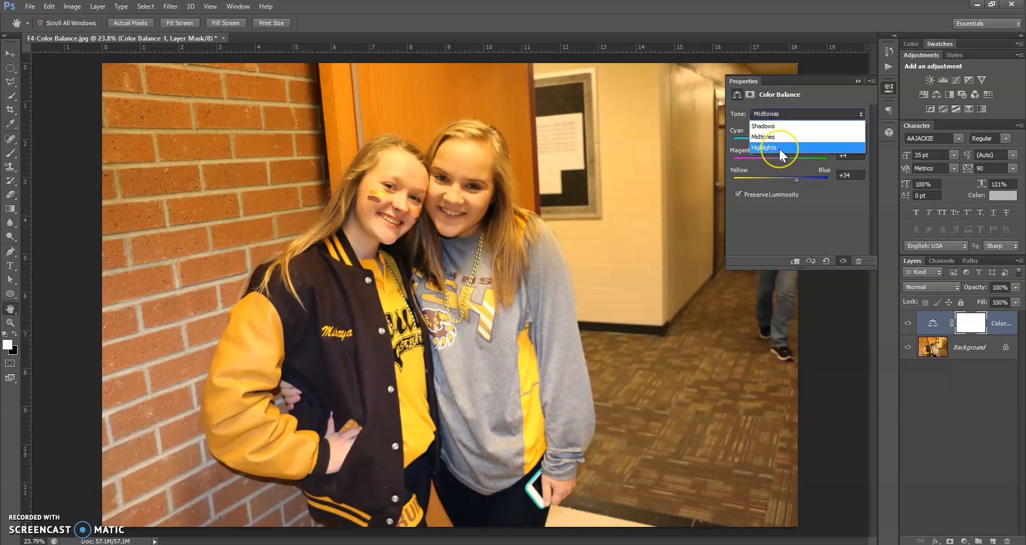
left_click(779, 112)
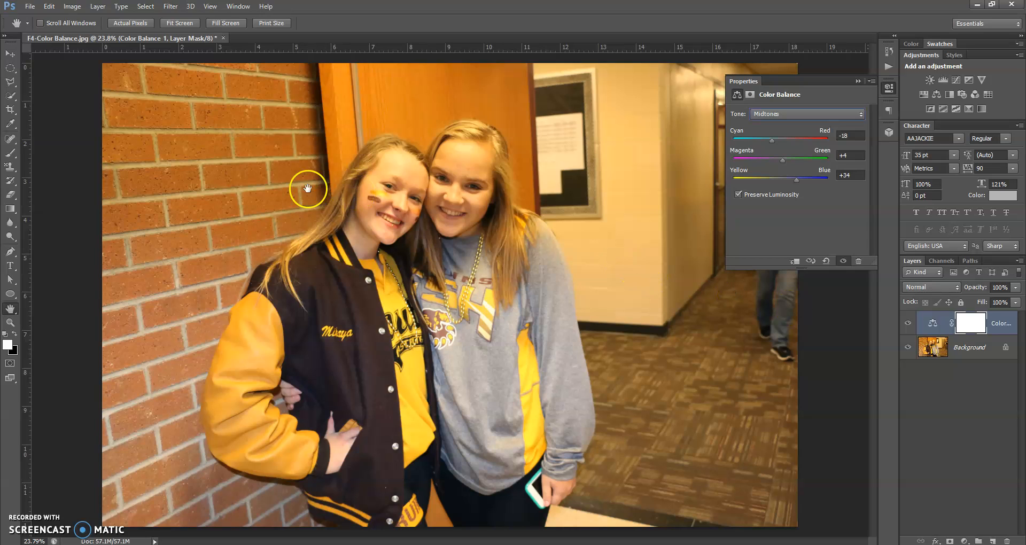
Close F4-Color Balance.jpg without saving the changes.
left_click(223, 38)
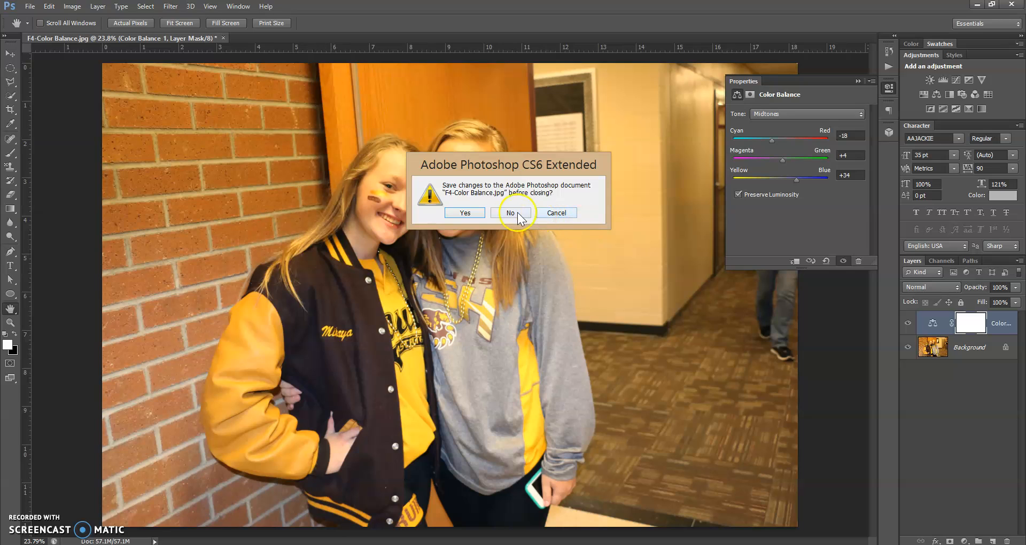
left_click(512, 212)
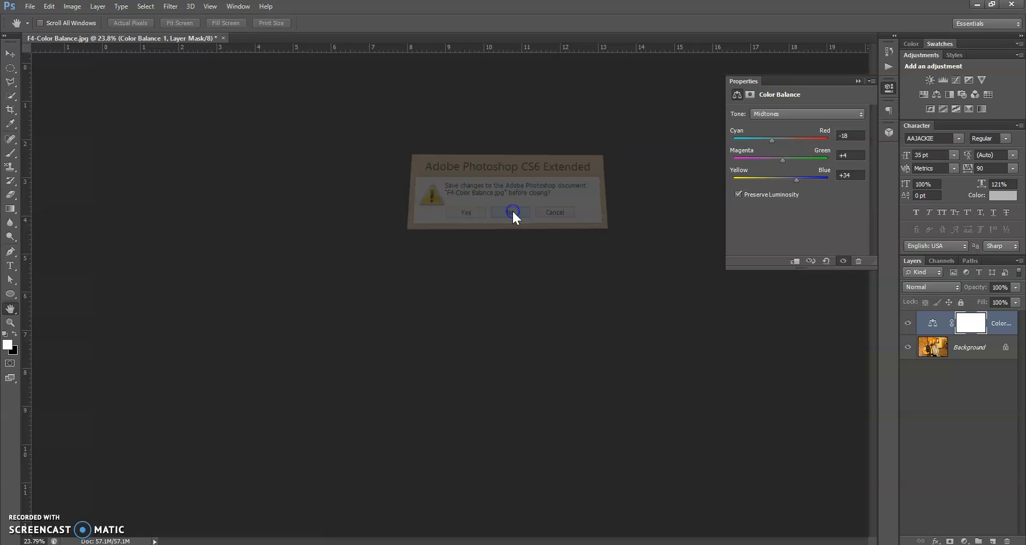